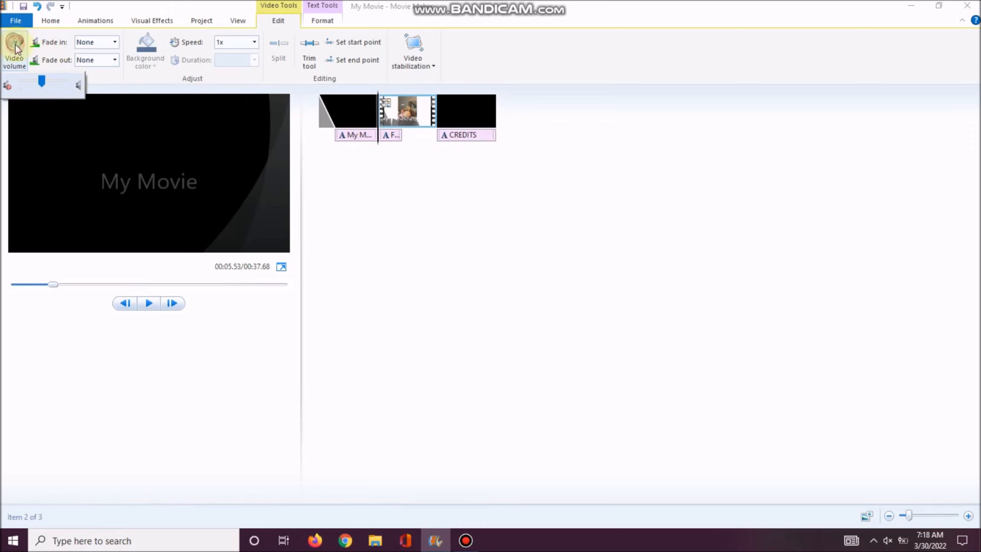
- Adjust the video clip's volume to near the middle and set its audio fade in and fade out to Slow
mouse_move(62, 82)
left_mouse_down()
mouse_move(7, 83)
mouse_move(139, 95)
mouse_move(6, 83)
mouse_move(57, 97)
mouse_move(46, 89)
left_mouse_up()
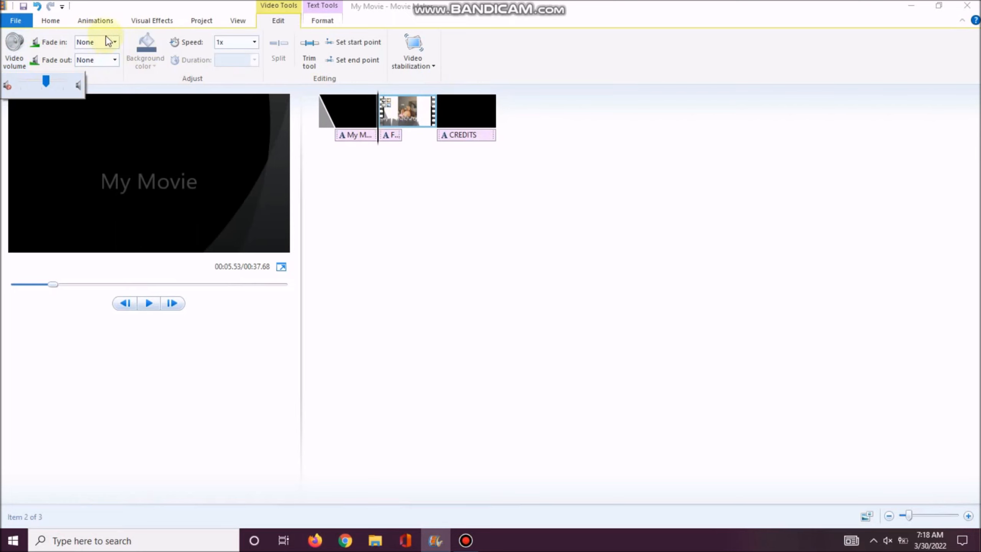
left_click(55, 43)
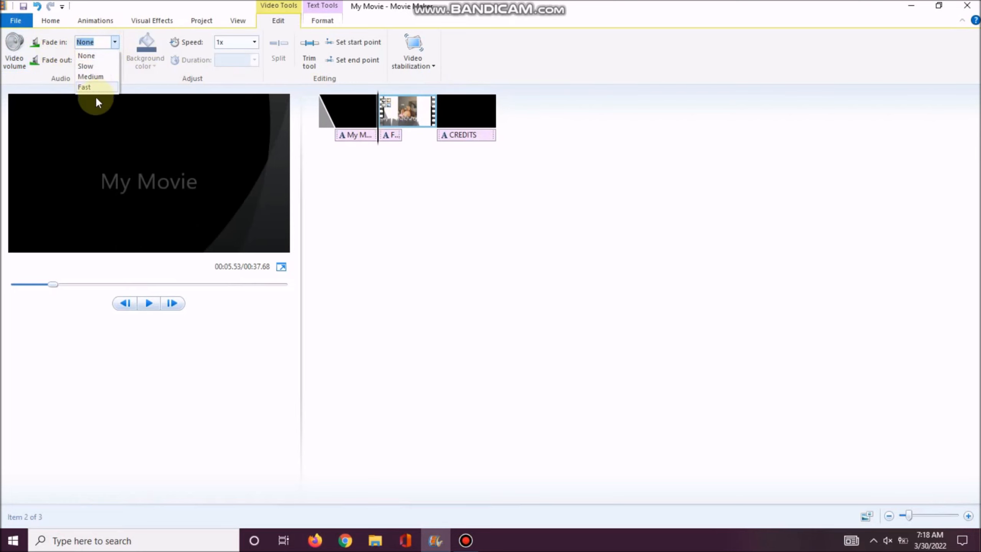
left_click(92, 67)
left_click(114, 60)
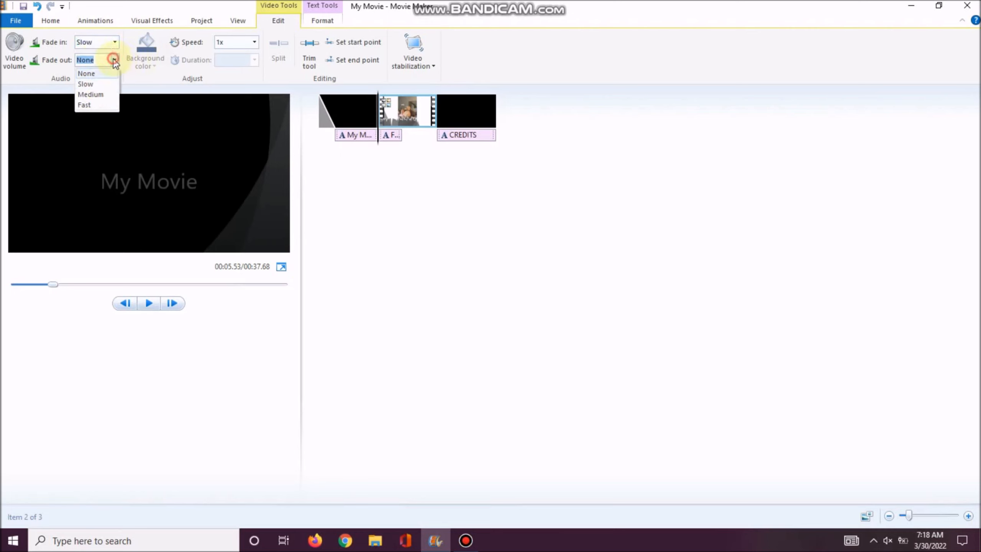
left_click(99, 85)
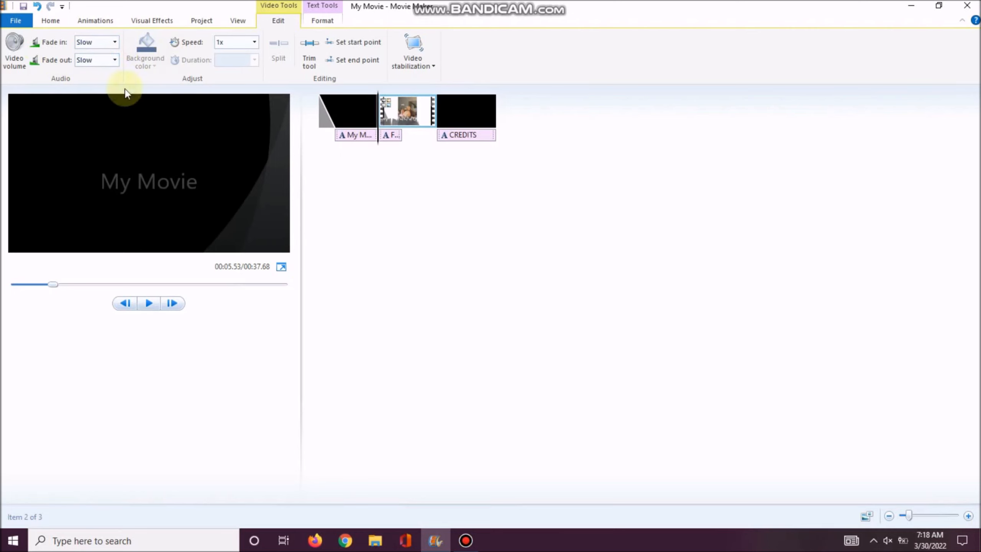
- Preview the start and the end of the video clip with its slow audio fades
left_click(148, 304)
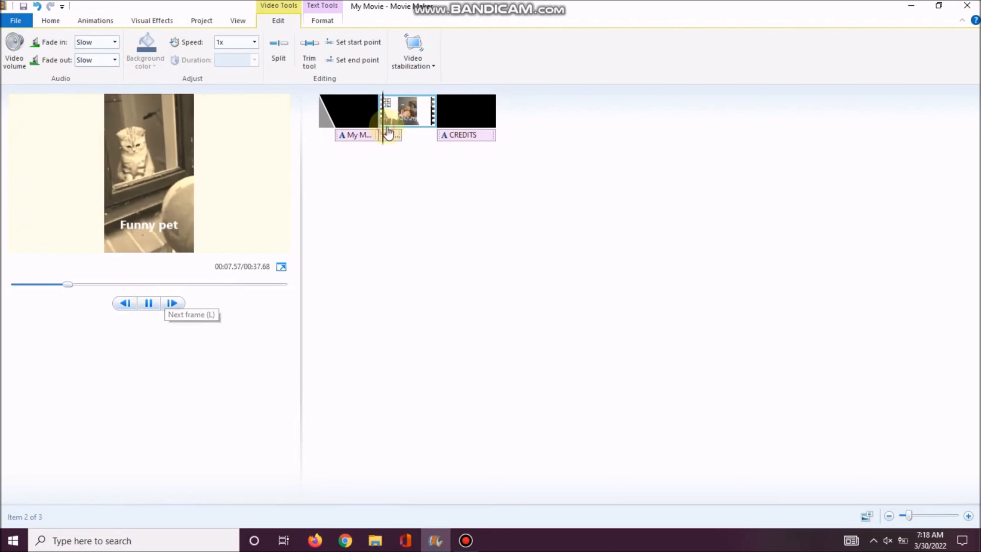
left_click(429, 131)
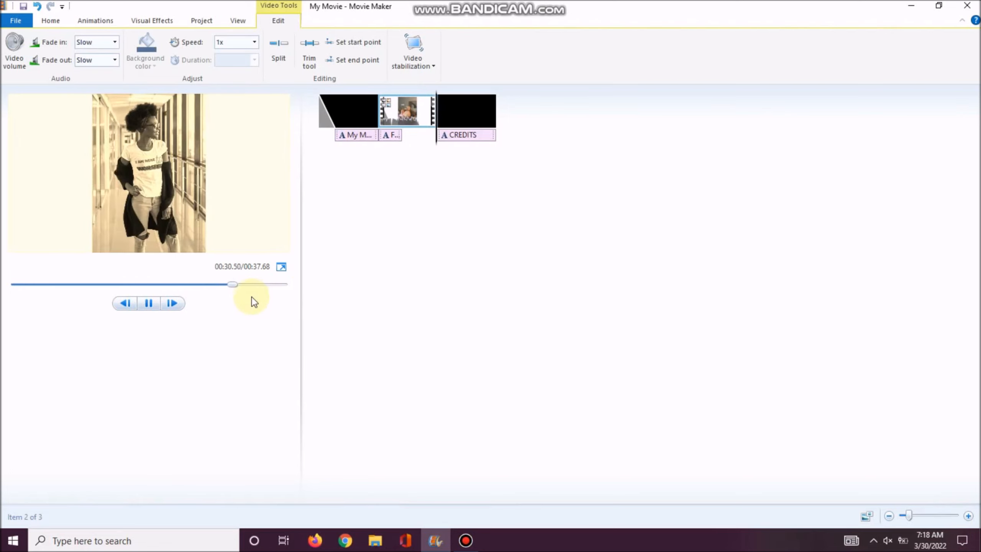
left_click(152, 302)
- Split the video clip at about 00:13.50, where the woman in the printed T-shirt is shown
left_click(405, 127)
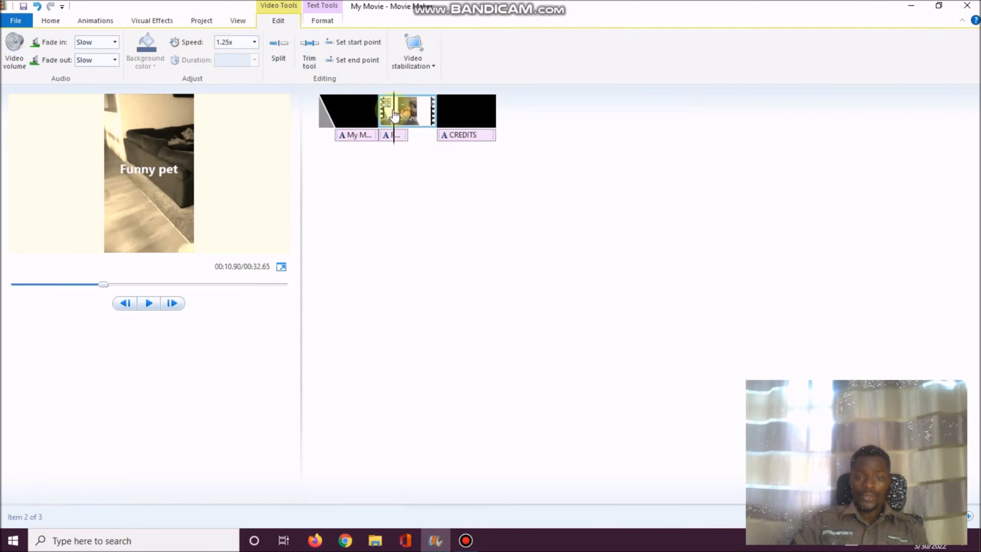
left_click_drag(393, 116, 402, 115)
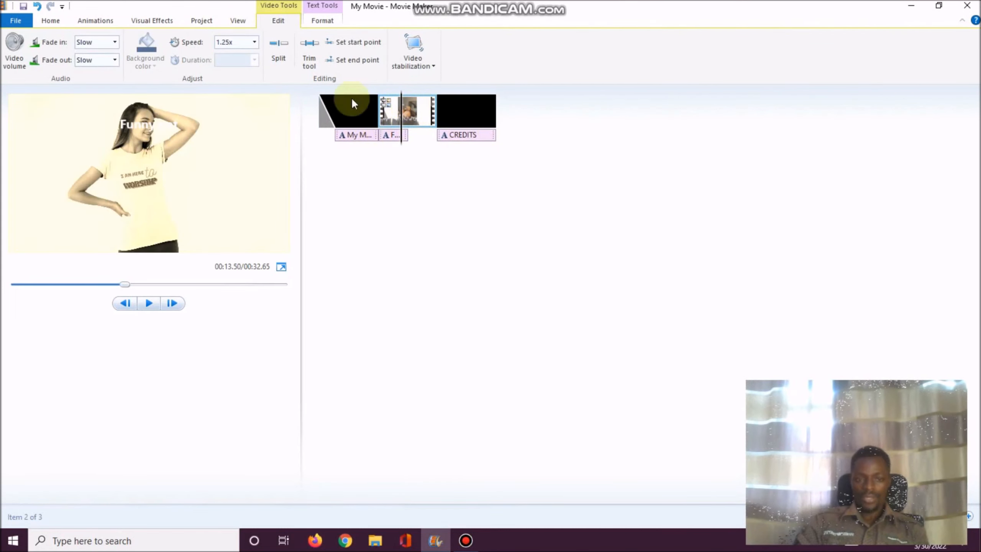
left_click(283, 50)
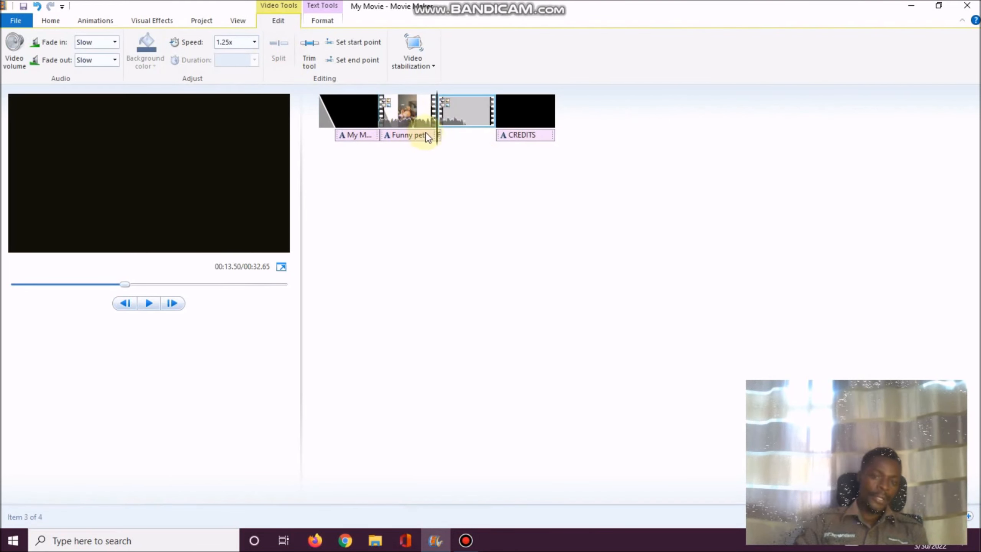
- Apply the last of the black-and-white visual effects to the second part of the split video
left_click(408, 132)
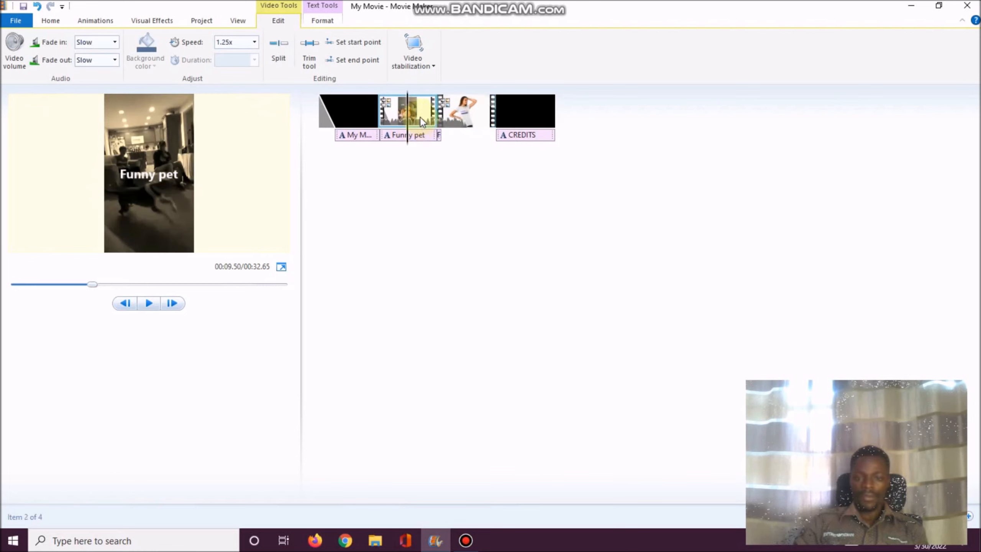
left_click(417, 114)
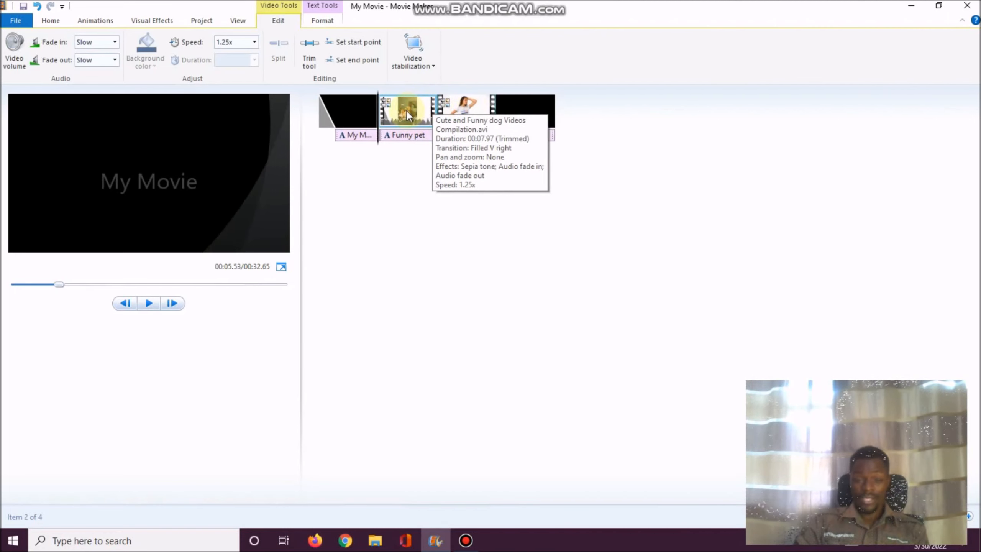
left_click(395, 112)
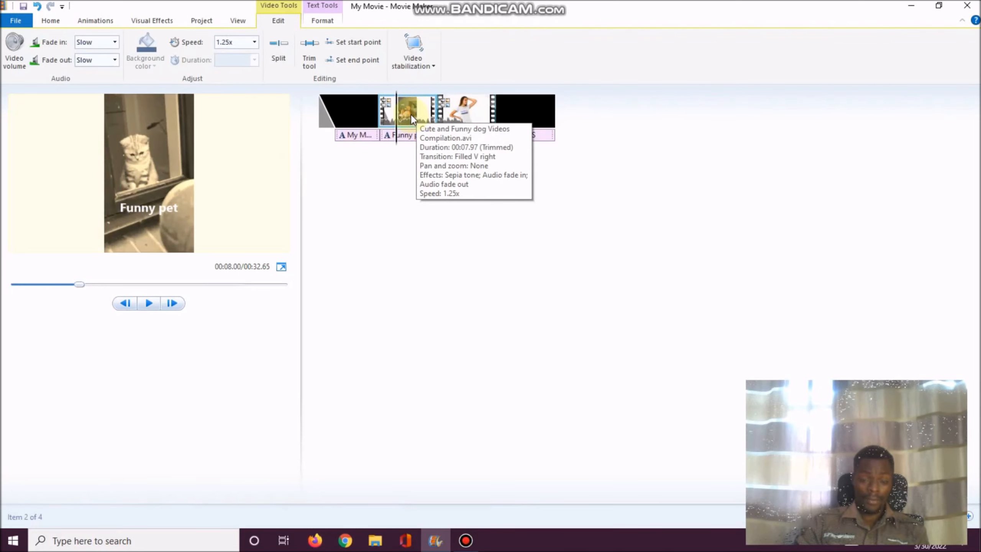
left_click(466, 112)
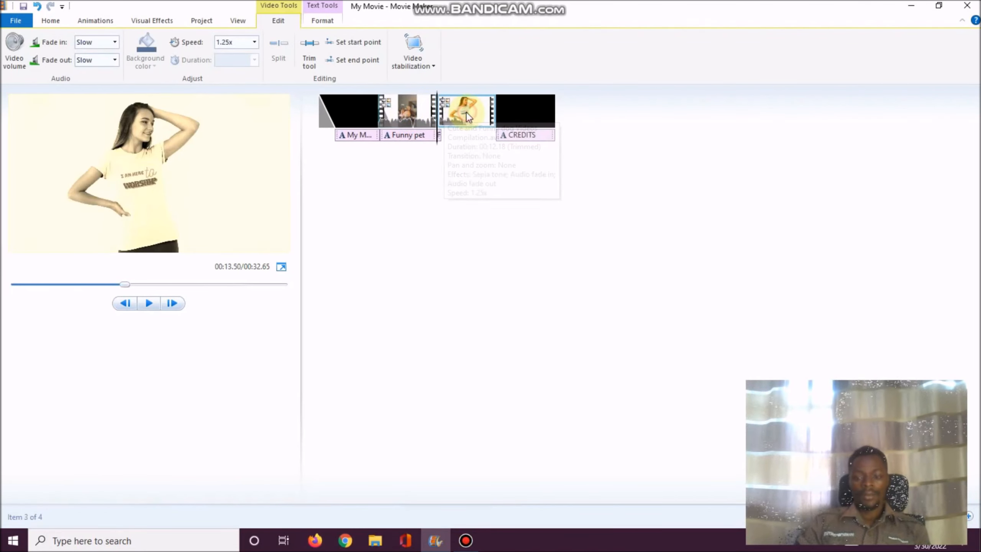
left_click(152, 20)
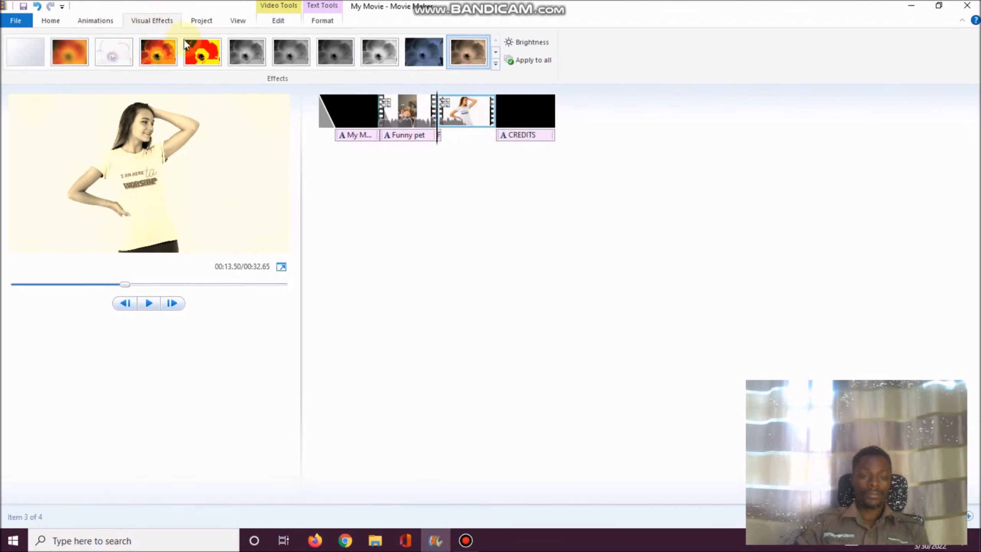
left_click(381, 54)
- Split the black-and-white T-shirt clip at about 00:18.93
left_click_drag(436, 120, 465, 119)
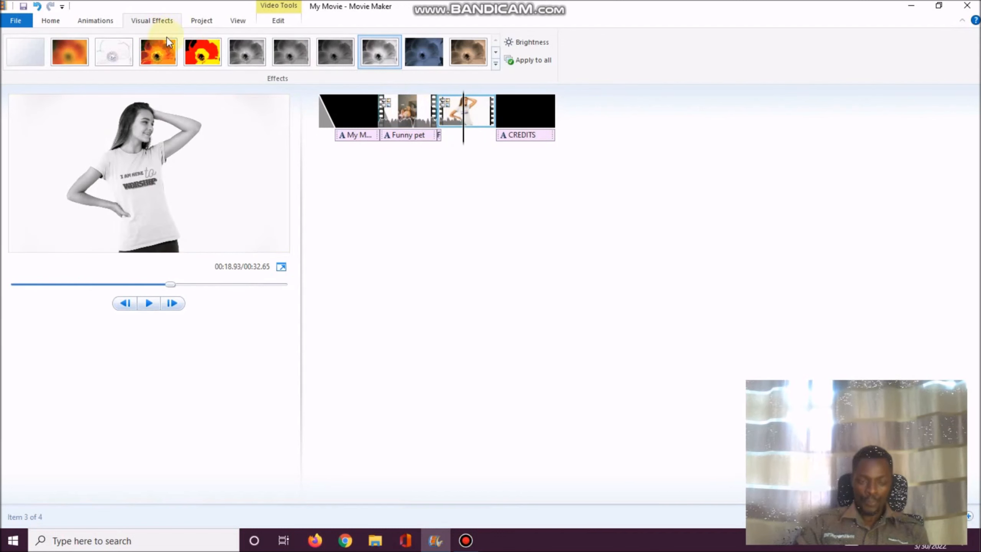
left_click(278, 21)
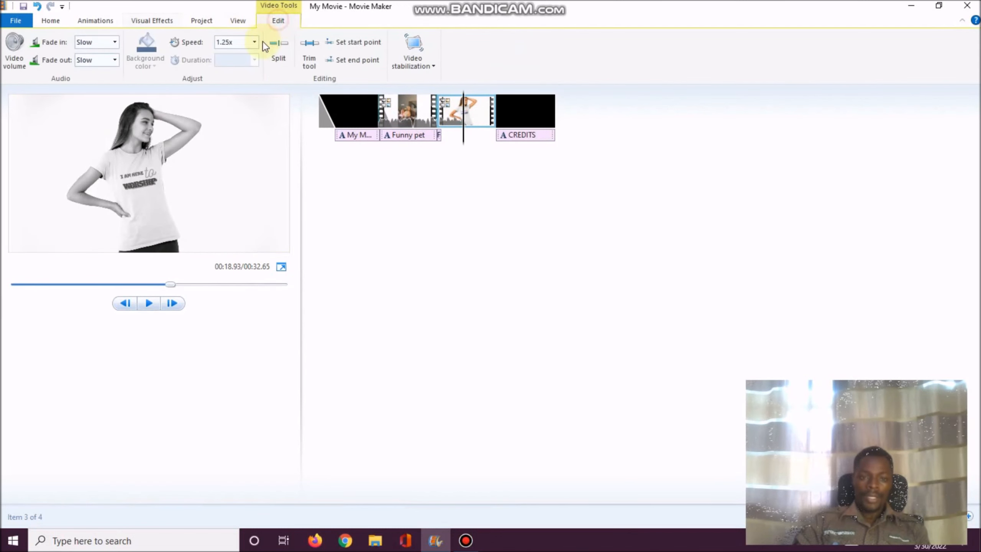
left_click(278, 48)
- Remove the visual effect from the middle of the three video clips
left_click_drag(503, 126, 477, 148)
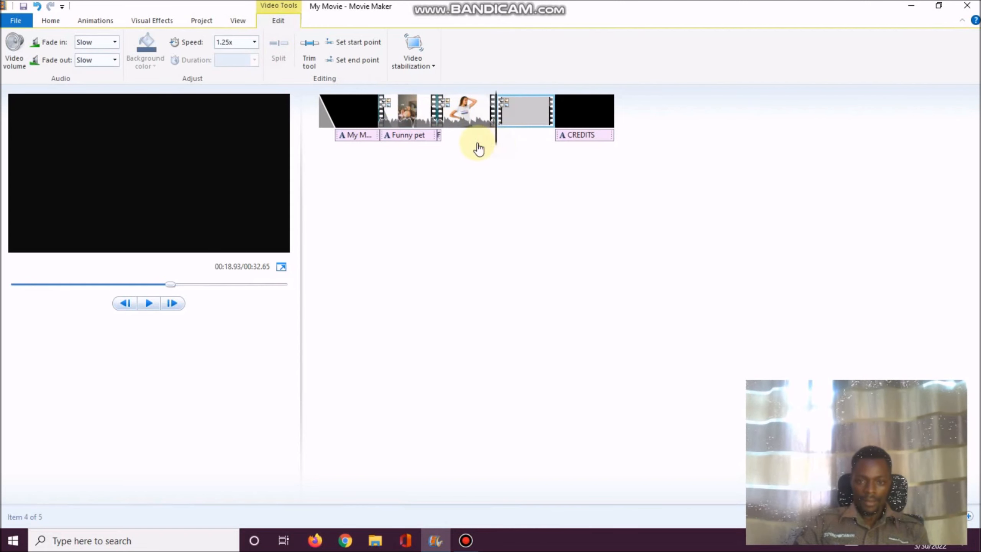
left_click(455, 127)
left_click(151, 21)
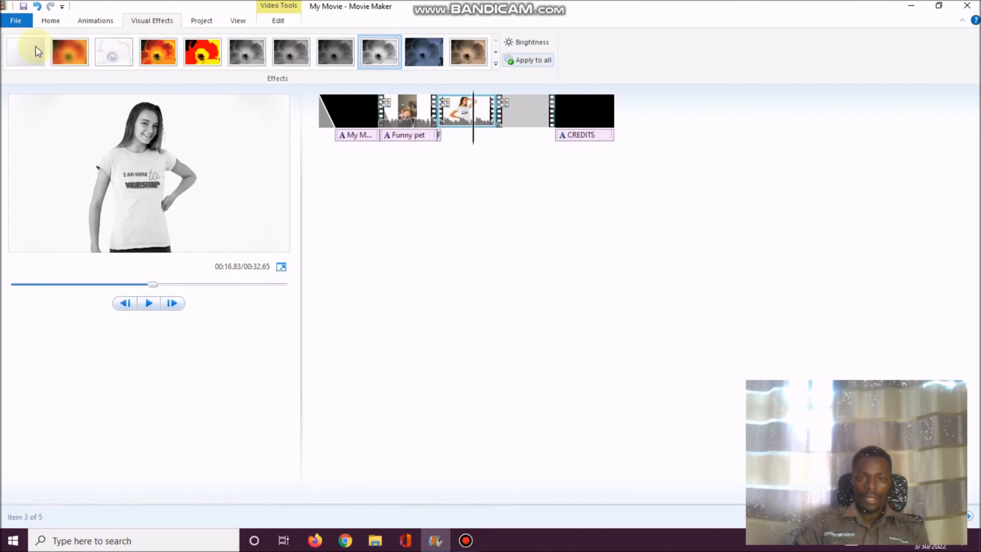
left_click(15, 54)
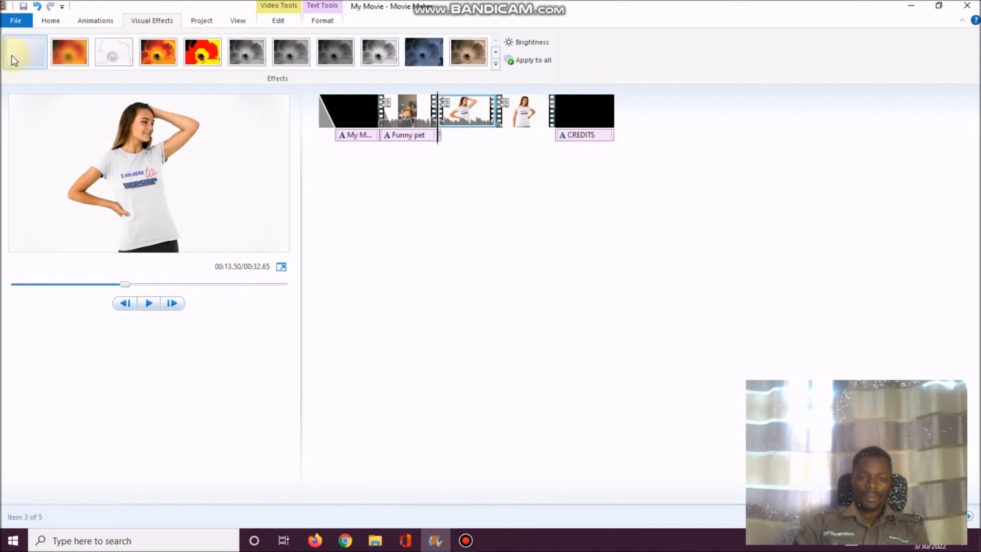
- Scrub through the three video clips and the credits to compare their visual effects
left_click(399, 133)
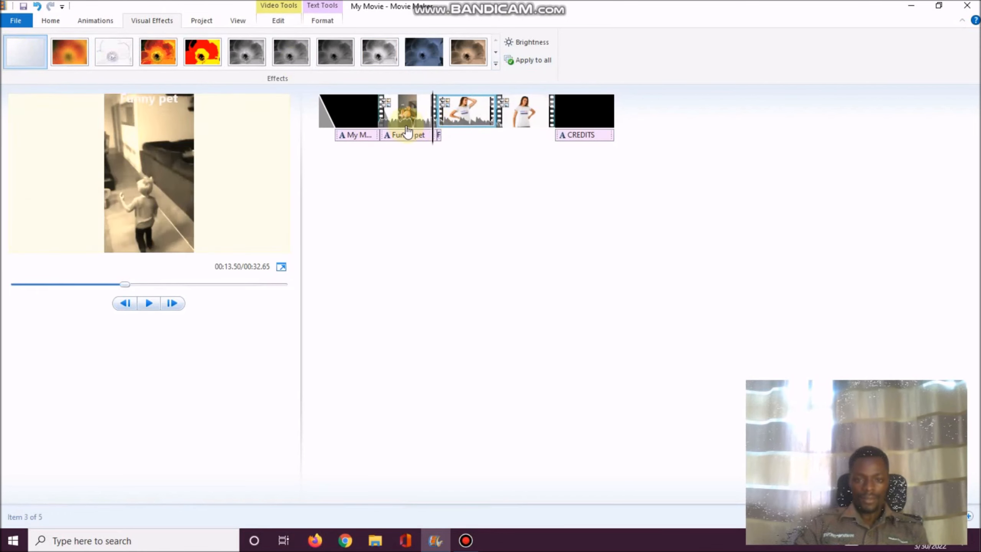
left_click_drag(529, 129, 520, 133)
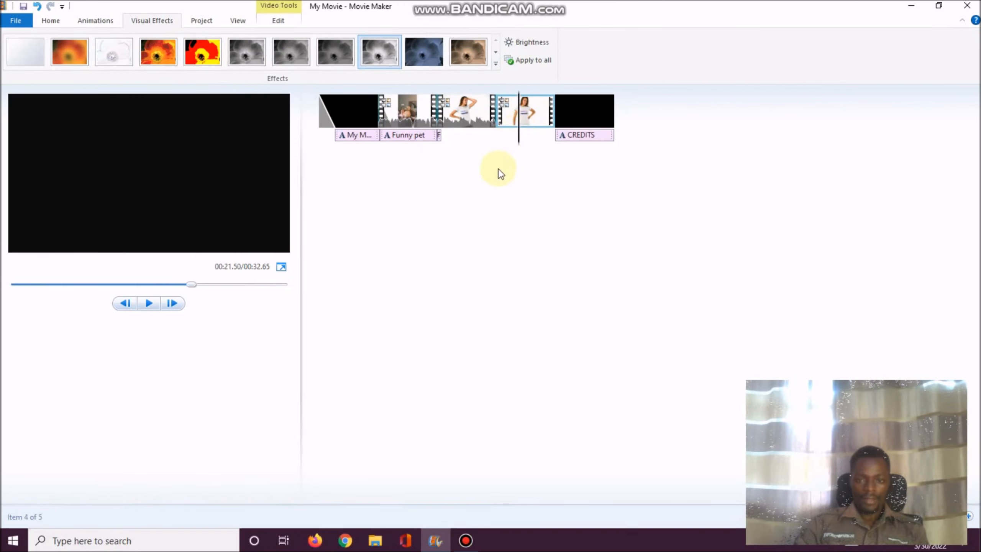
left_click_drag(521, 136, 472, 138)
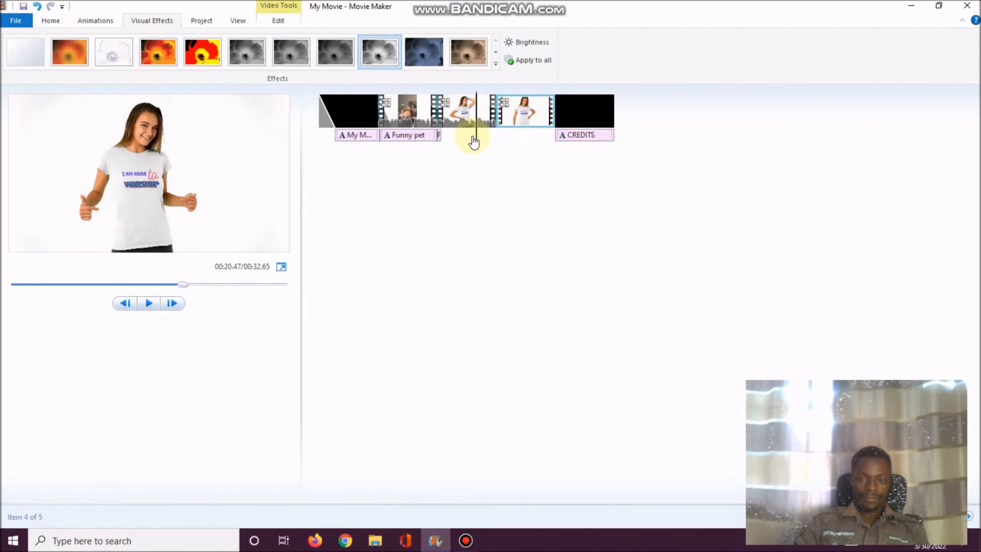
left_click(517, 136)
left_click(577, 137)
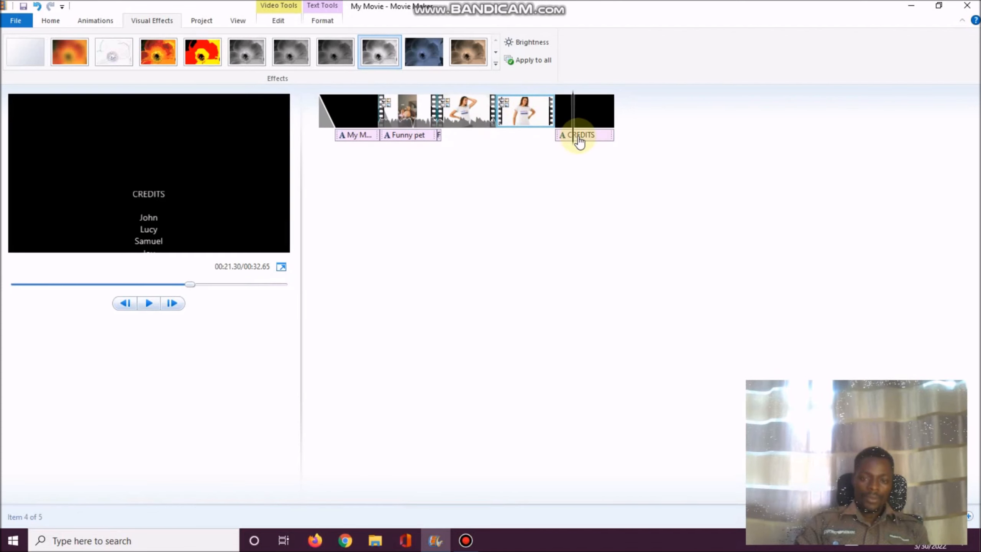
left_click(516, 138)
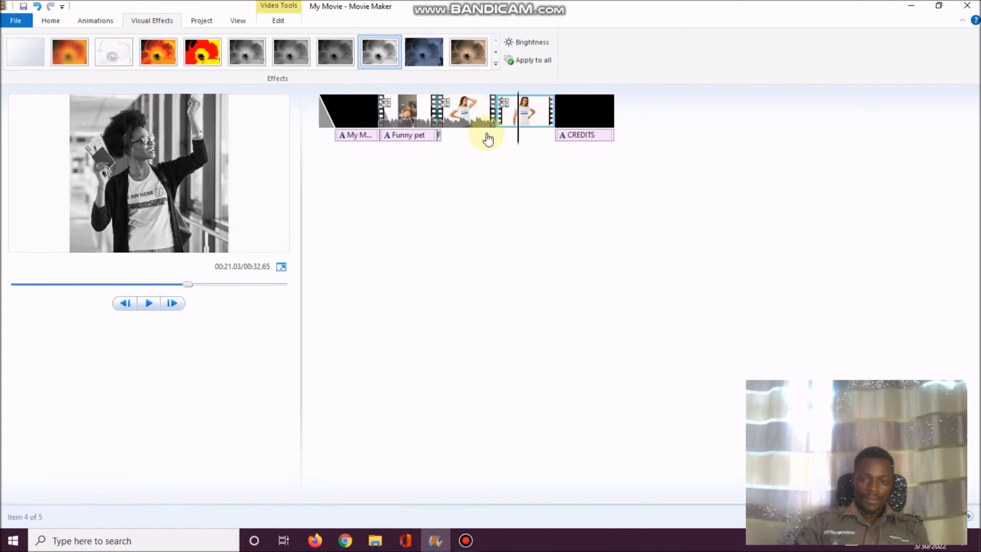
left_click(416, 135)
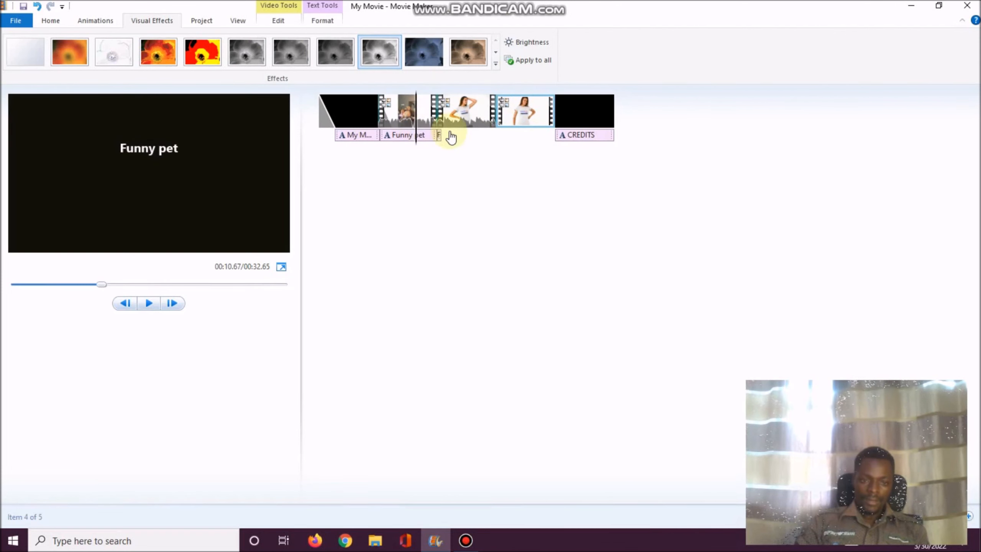
left_click(440, 136)
- Examine the trim markers and the video stabilization options for the Funny pet clip without applying any change
left_click(416, 112)
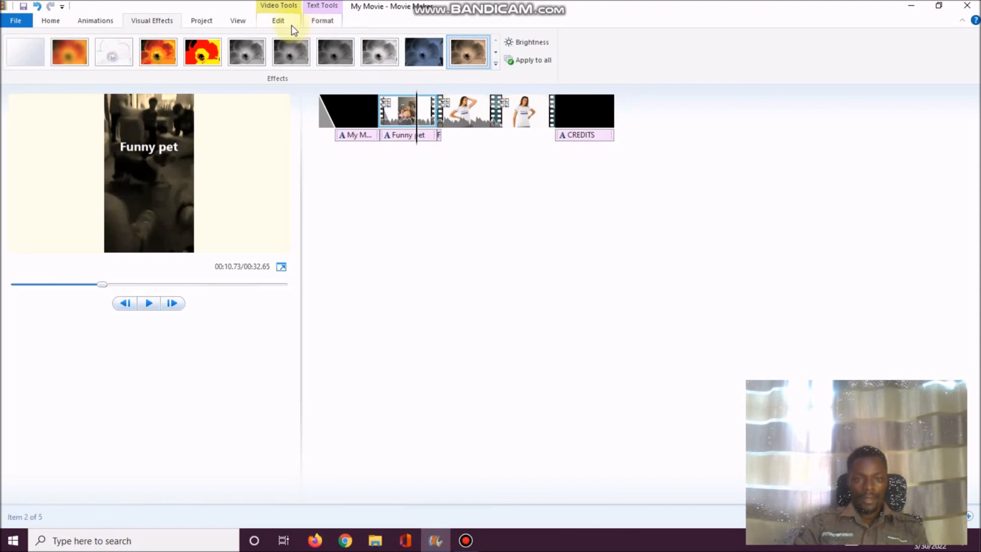
left_click(279, 20)
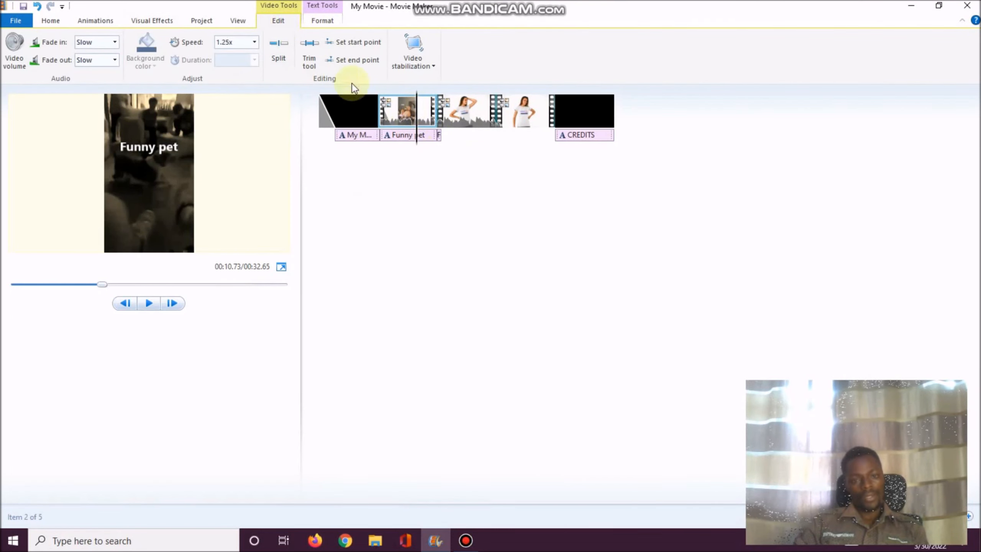
left_click(306, 59)
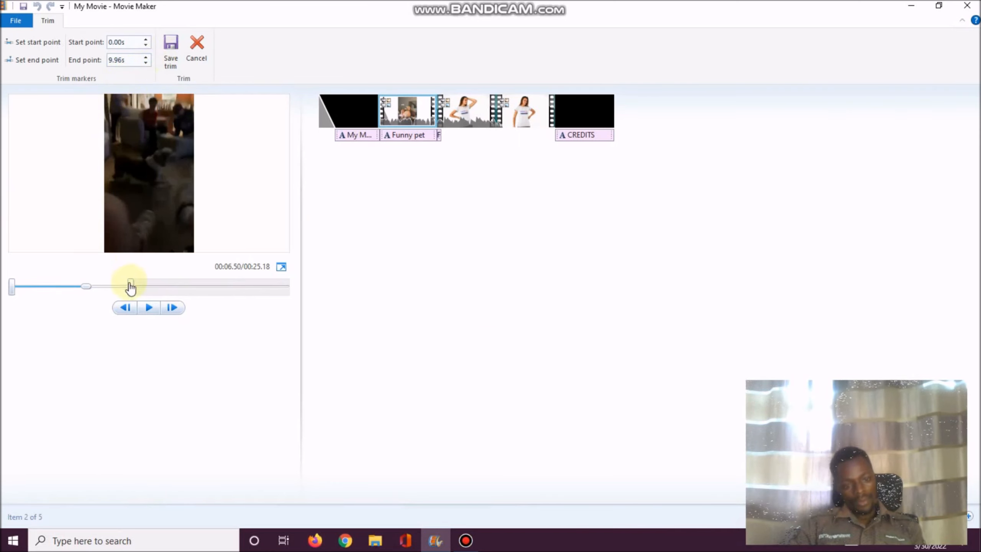
left_click(14, 288)
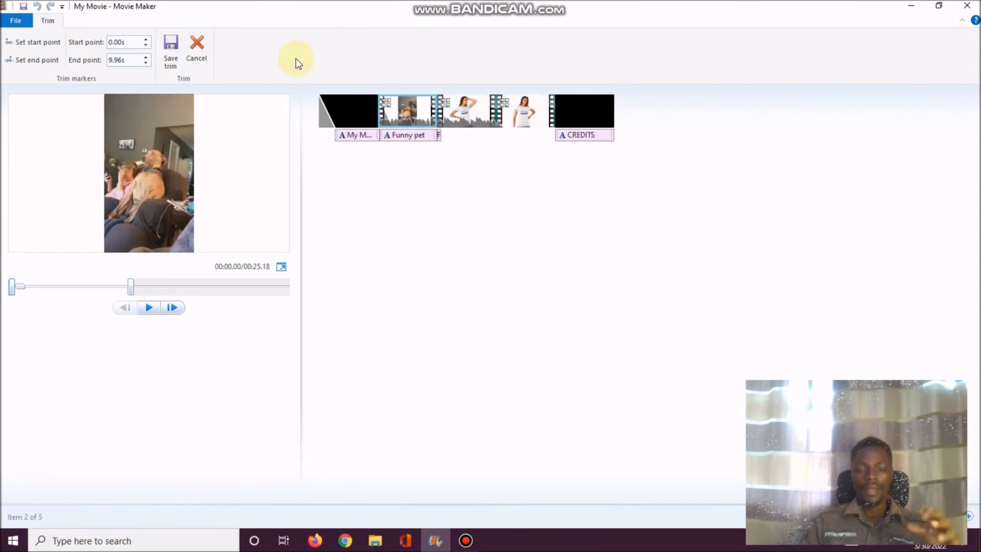
left_click(195, 54)
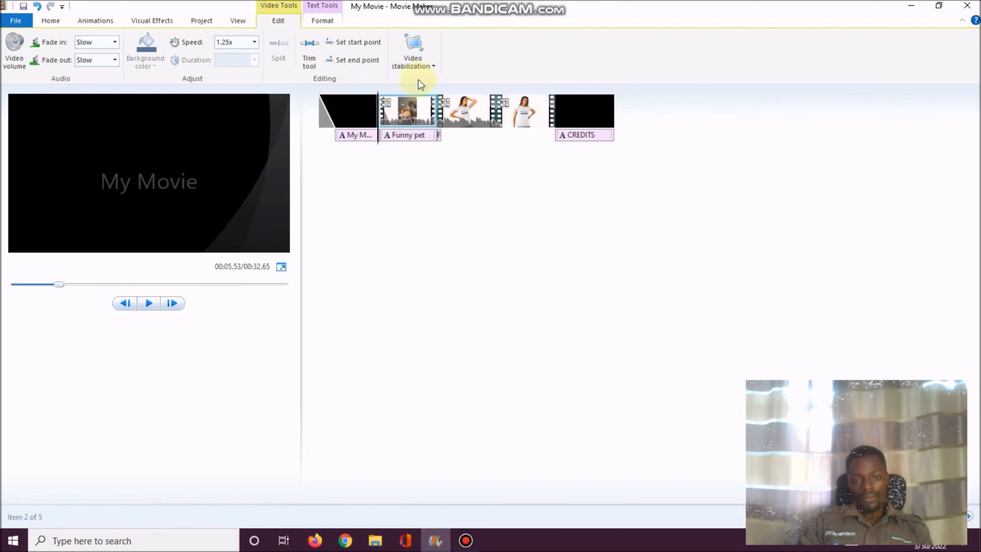
left_click(434, 67)
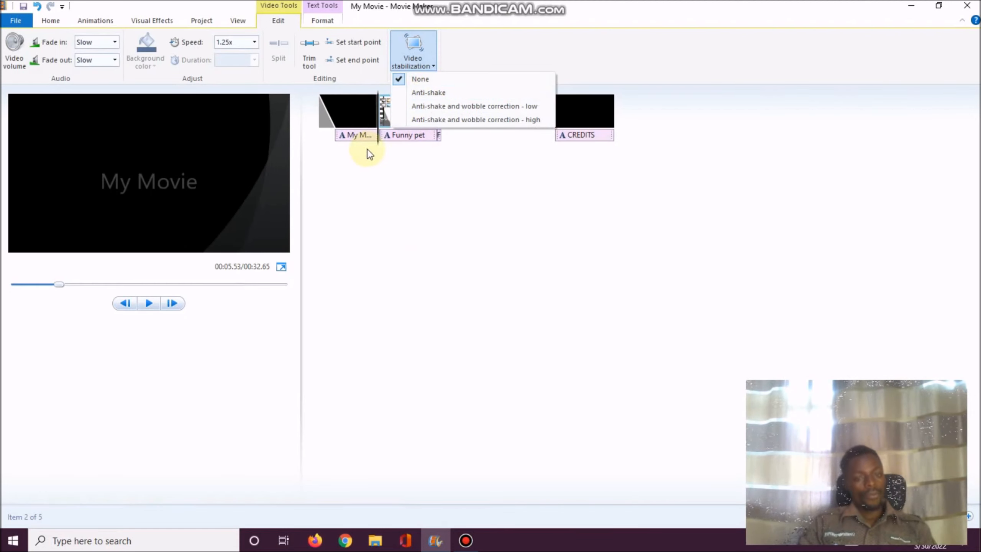
left_click(463, 244)
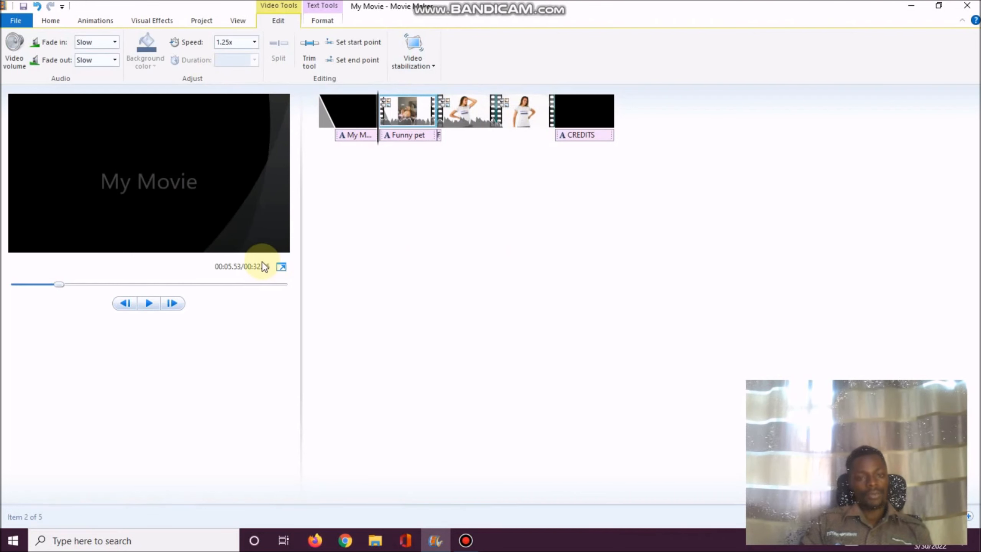
- Review the output settings available for saving the movie, without saving it
left_click(22, 21)
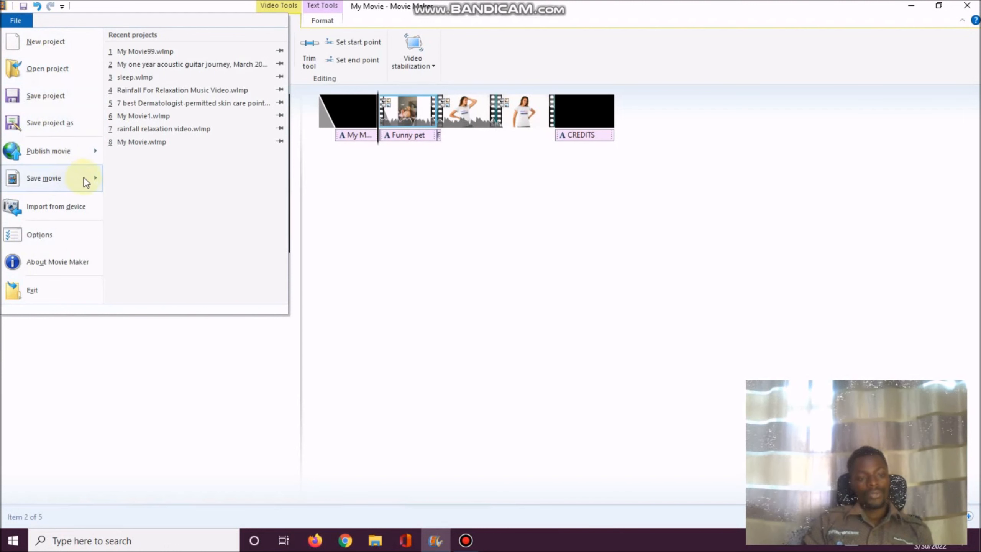
mouse_move(96, 177)
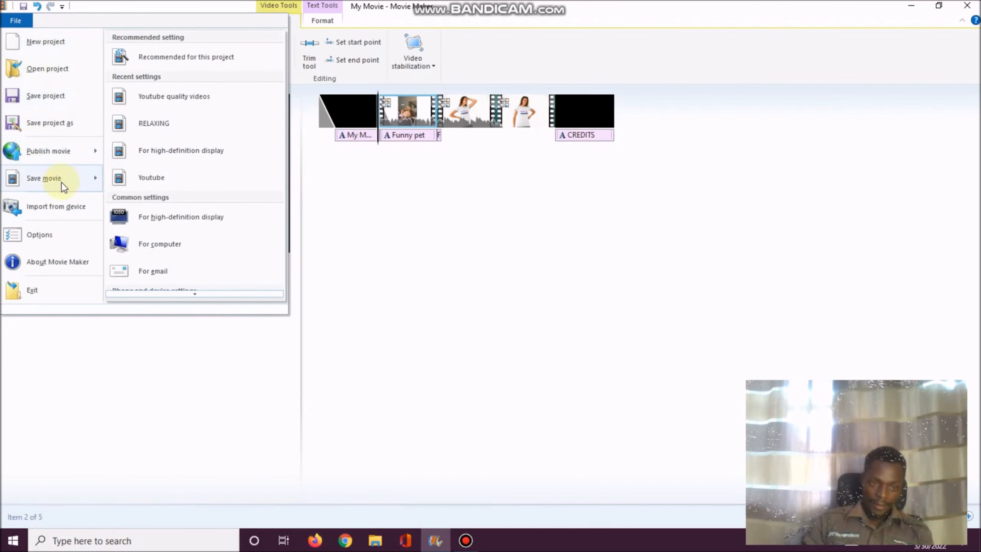
left_click(526, 241)
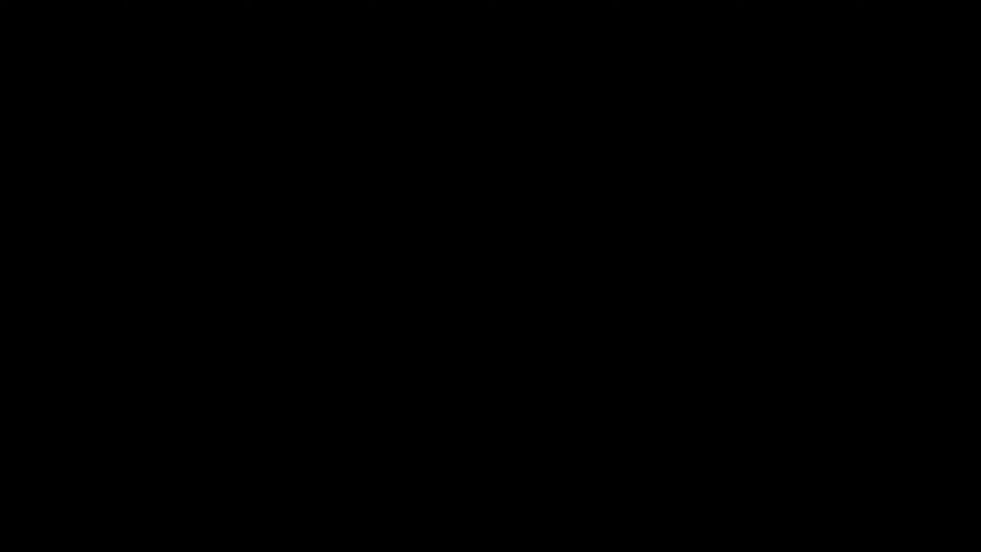
- Start saving the movie with the Youtube quality videos setting as "Video test" on Local Disk (D:), and cancel the save while it is running
left_click(888, 61)
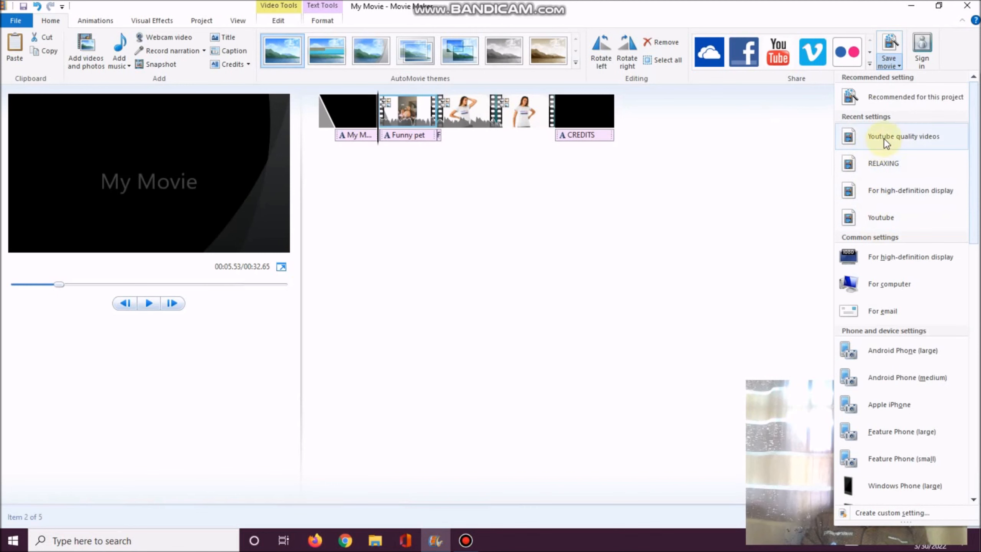
mouse_move(884, 138)
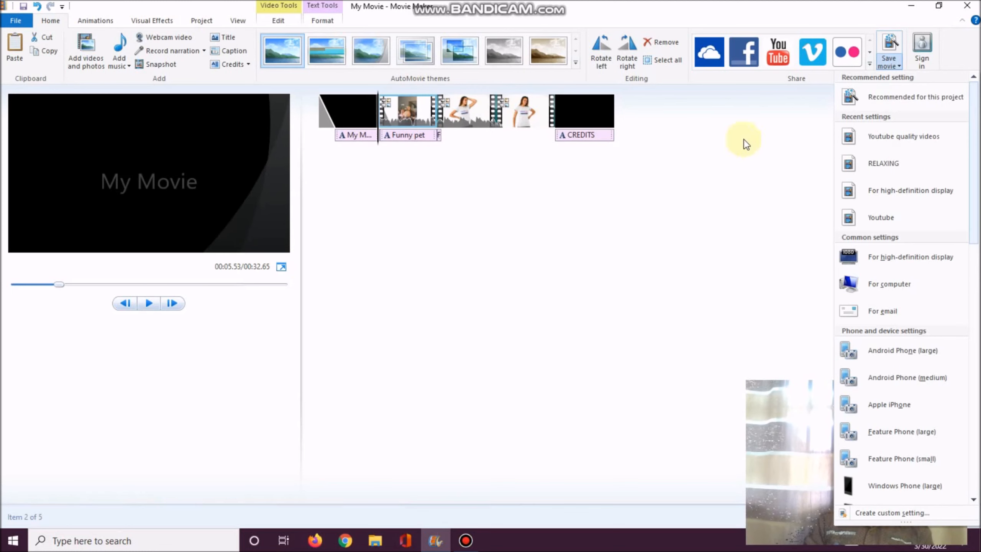
left_click(894, 139)
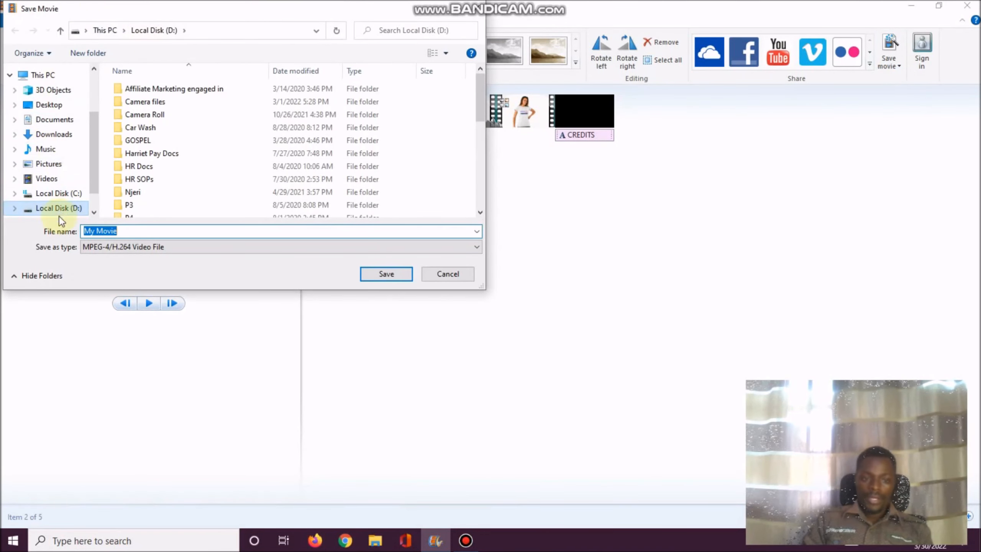
left_click(132, 233)
left_click_drag(133, 231, 48, 234)
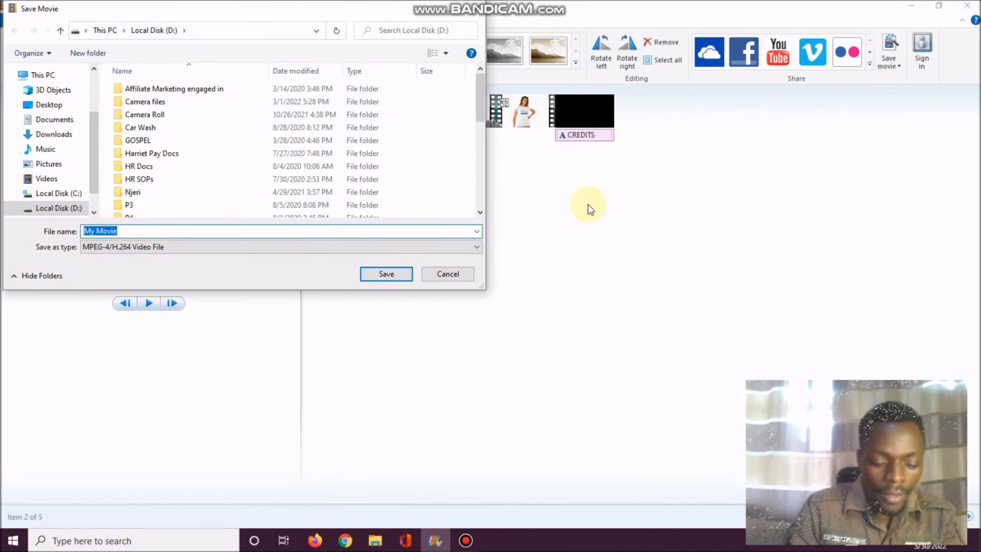
type("Video ")
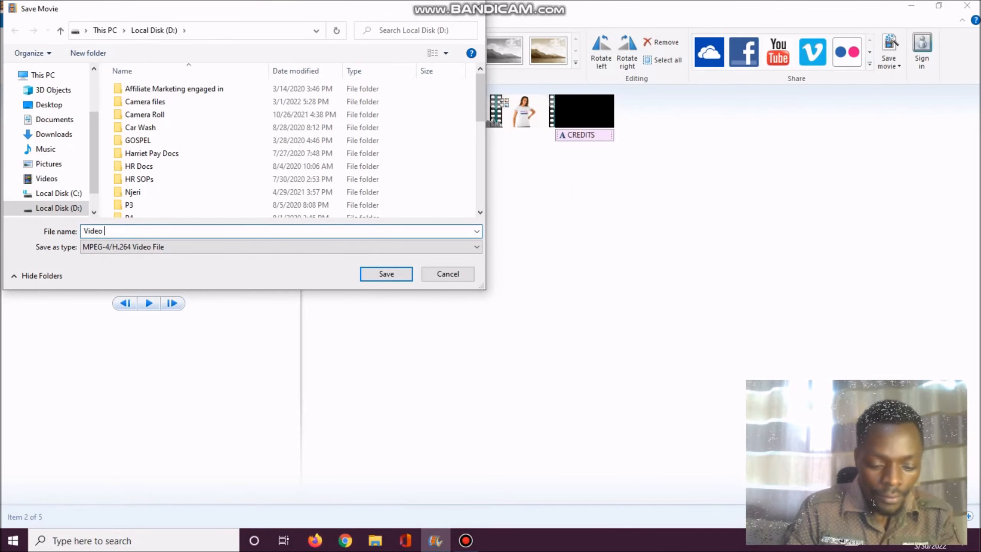
type("test")
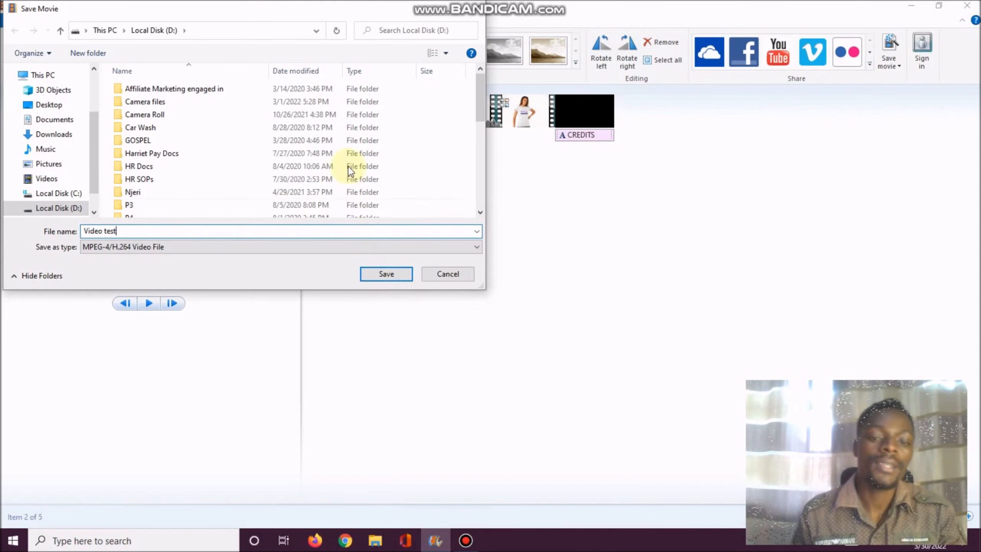
left_click(387, 274)
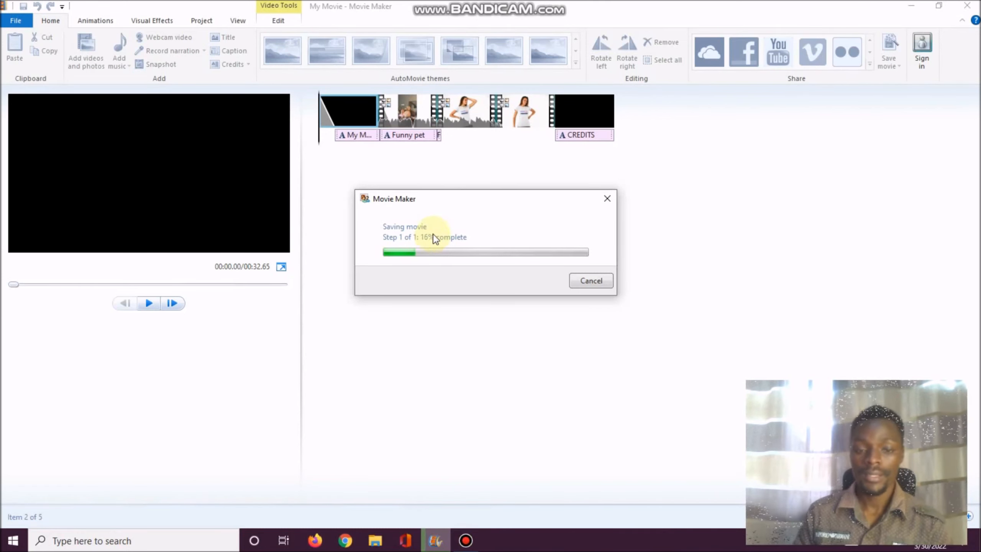
left_click(591, 280)
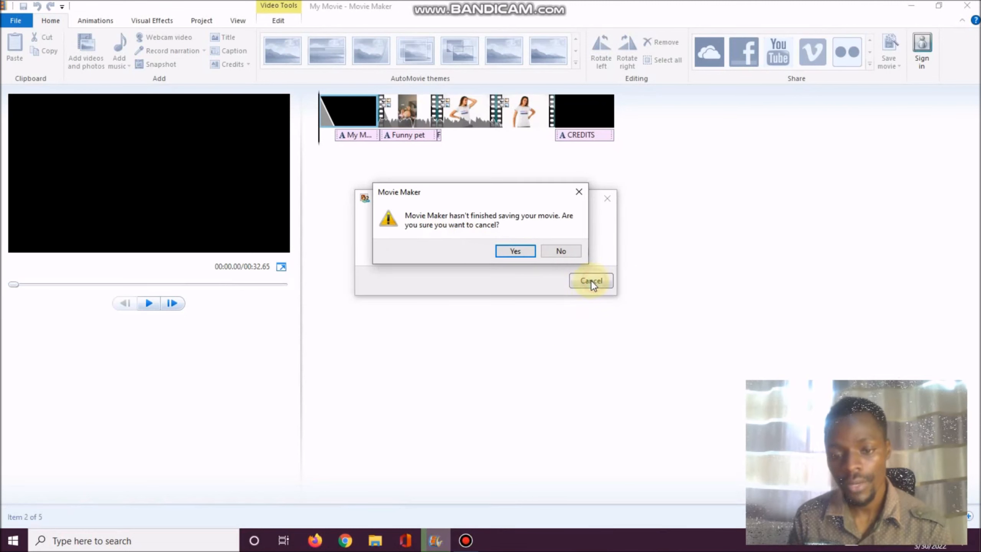
left_click(509, 250)
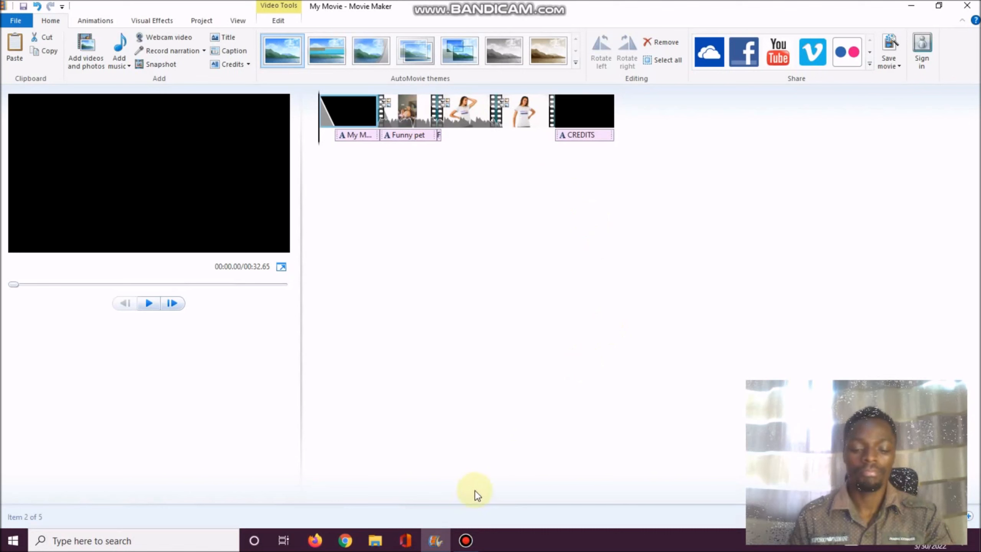
left_click(465, 541)
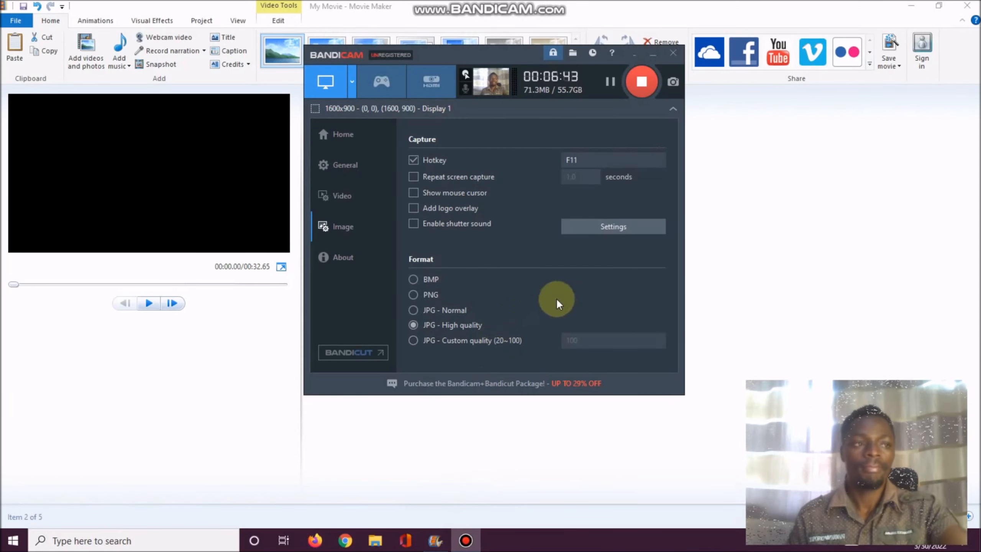
left_click(642, 81)
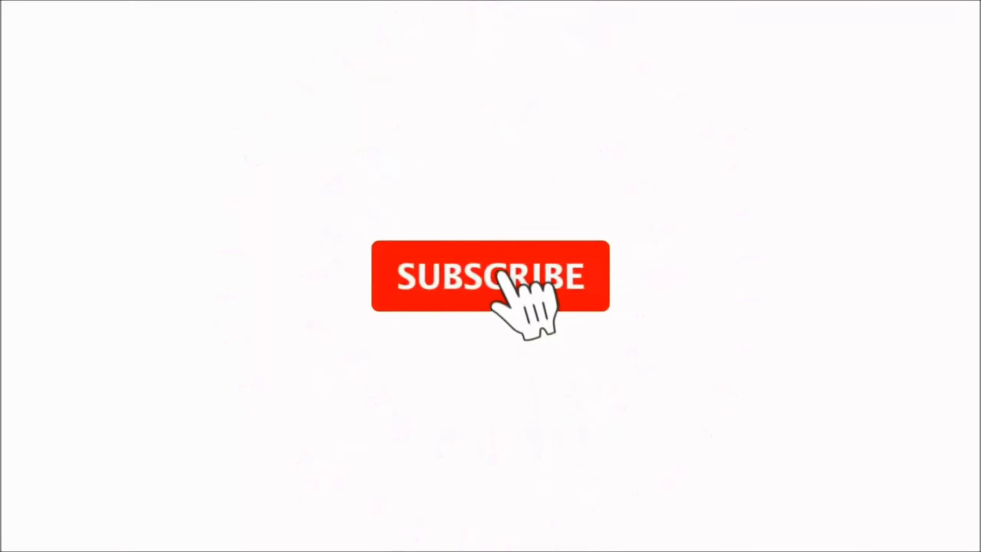